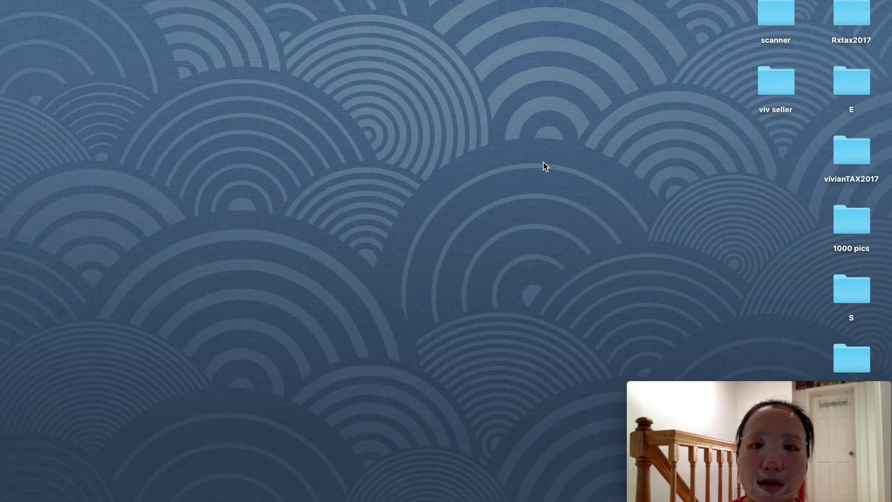
Open System Preferences from the Apple menu
mouse_move(284, 499)
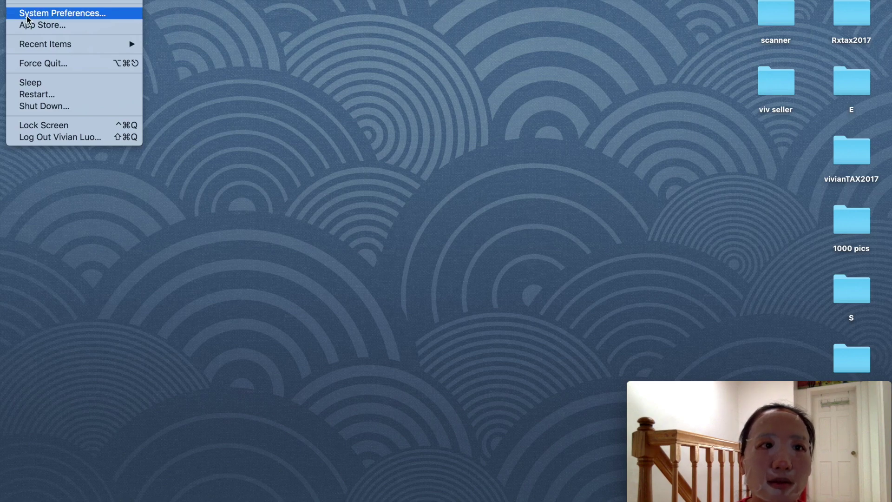
click(27, 16)
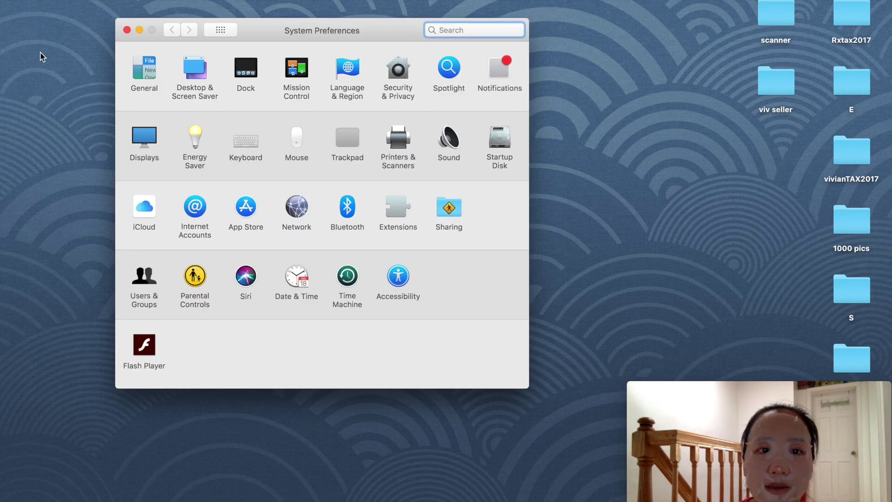
Go to the Network pane and bring up the advanced Wi-Fi settings
click(298, 204)
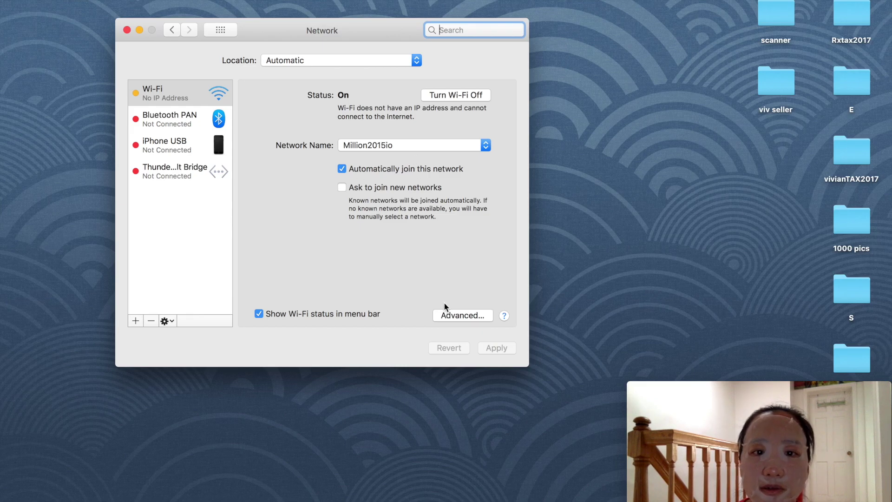
click(454, 316)
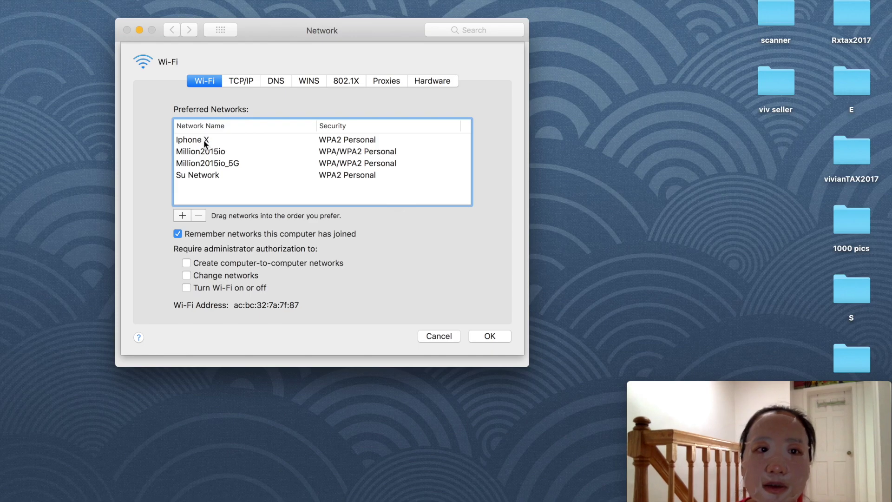
Remove the Iphone X and Million2015io networks from Wi-Fi's preferred networks
click(207, 140)
click(199, 213)
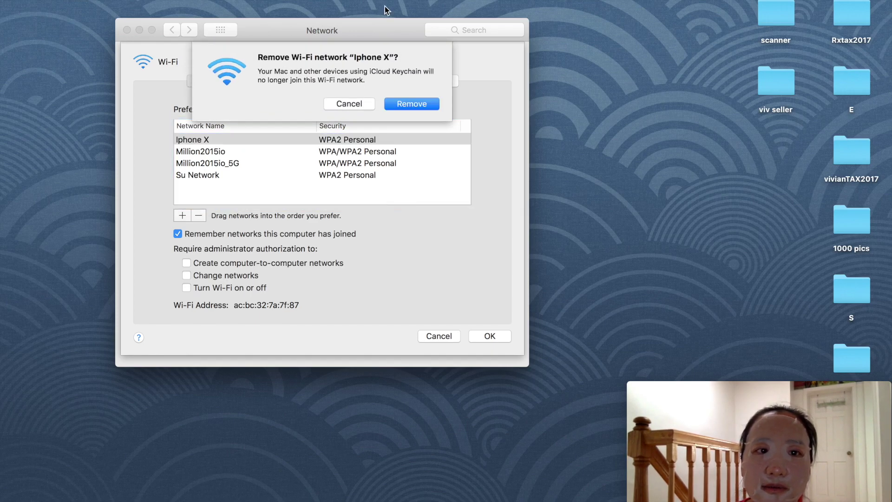
click(411, 107)
click(309, 140)
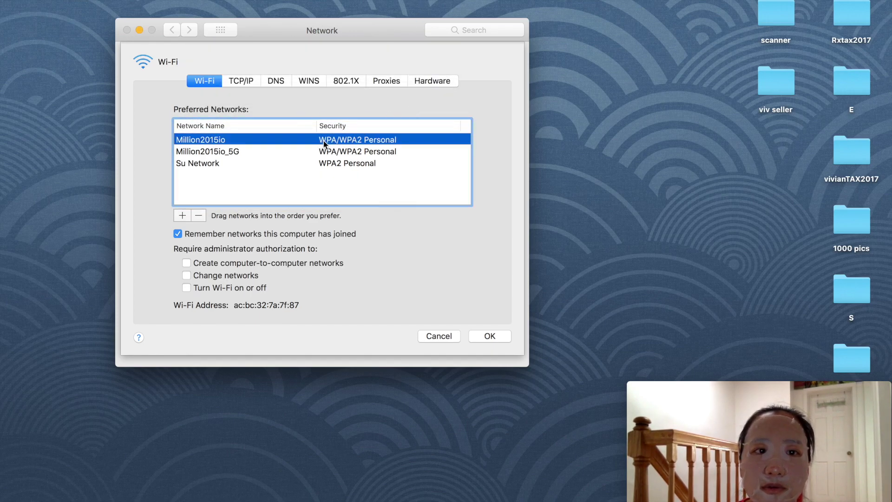
click(199, 215)
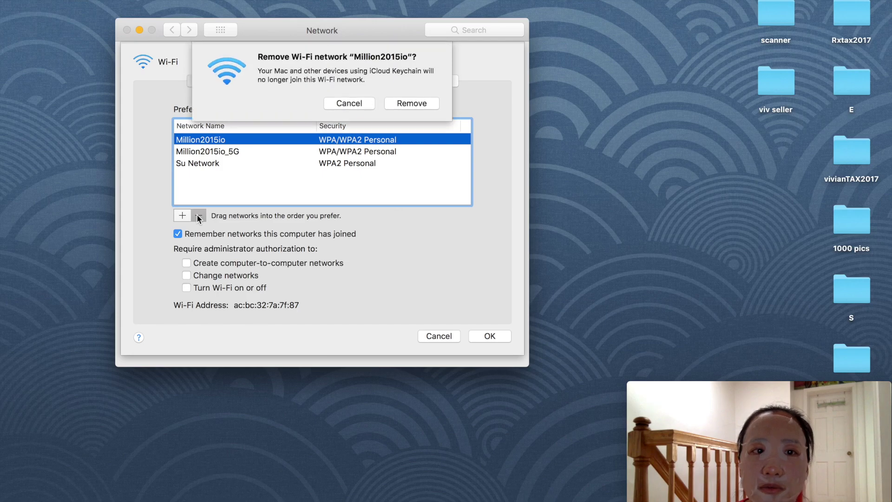
click(409, 104)
Remove Million2015io_5G and Su Network too, then view the TCP/IP settings using DHCP
click(321, 142)
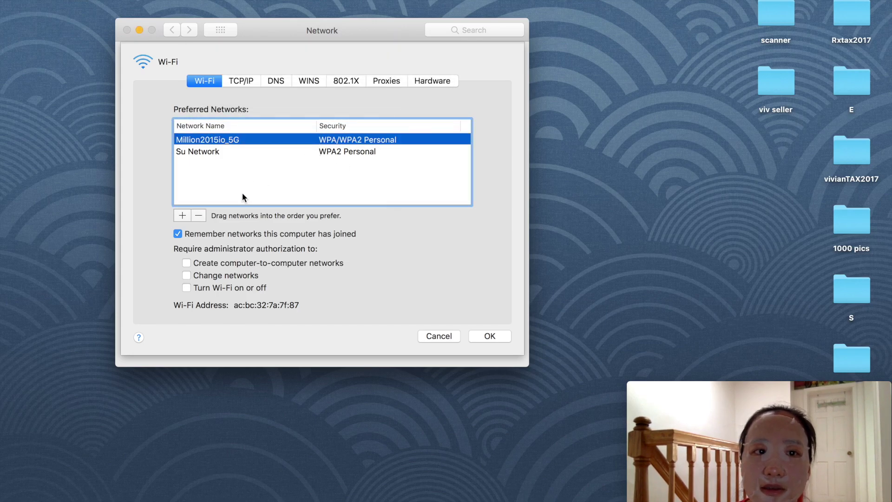
click(199, 215)
click(405, 104)
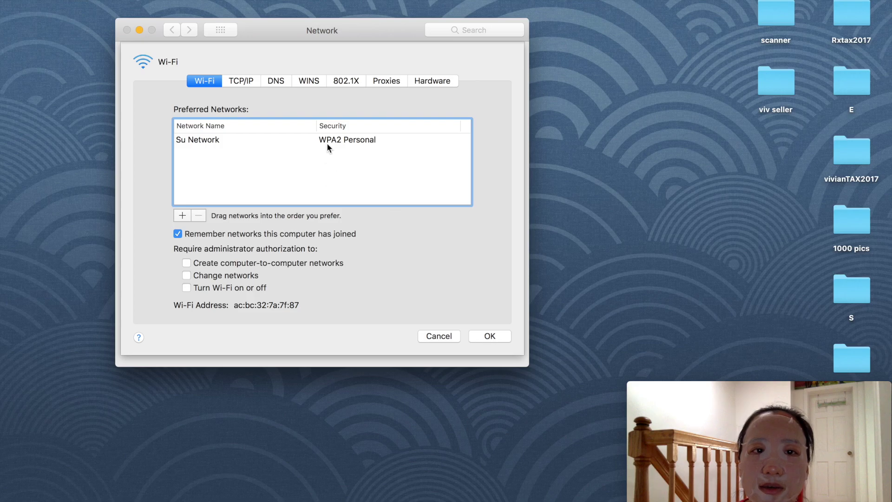
click(327, 141)
click(199, 215)
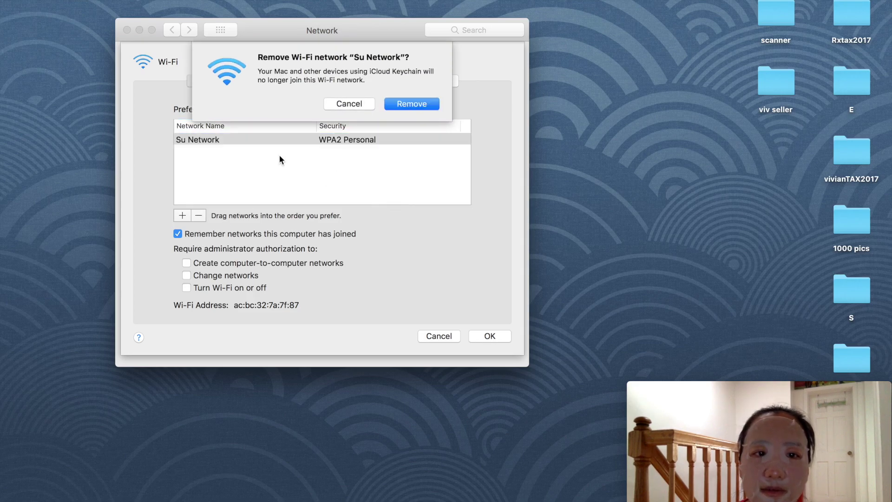
click(399, 103)
click(238, 84)
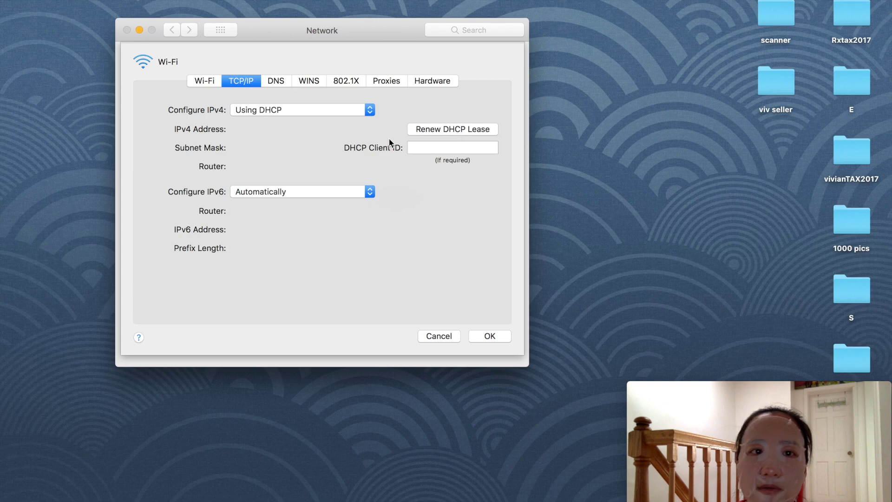
Review the DNS, WINS, 802.1X, Proxies and Hardware settings, then confirm the advanced Wi-Fi settings with OK
click(275, 81)
click(314, 82)
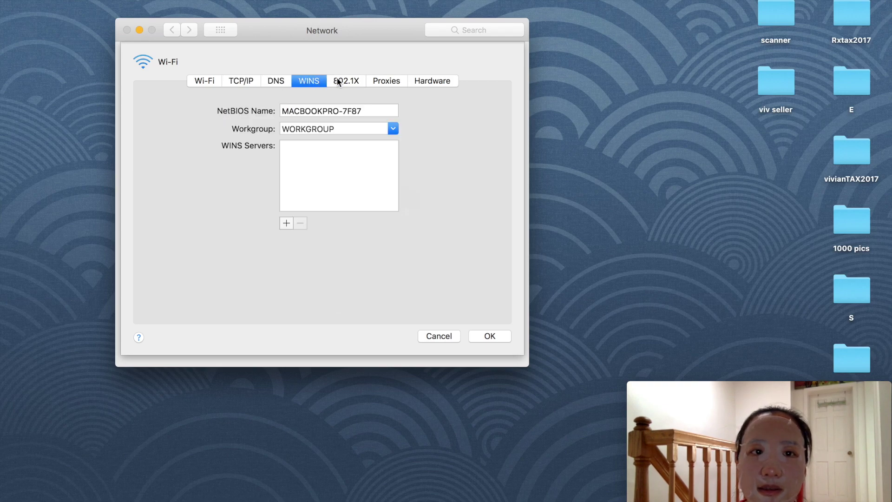
click(343, 83)
click(389, 83)
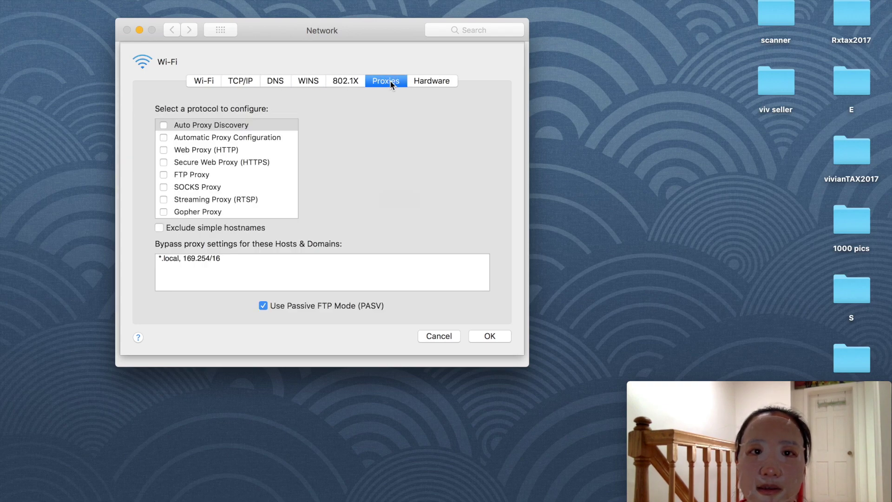
click(442, 84)
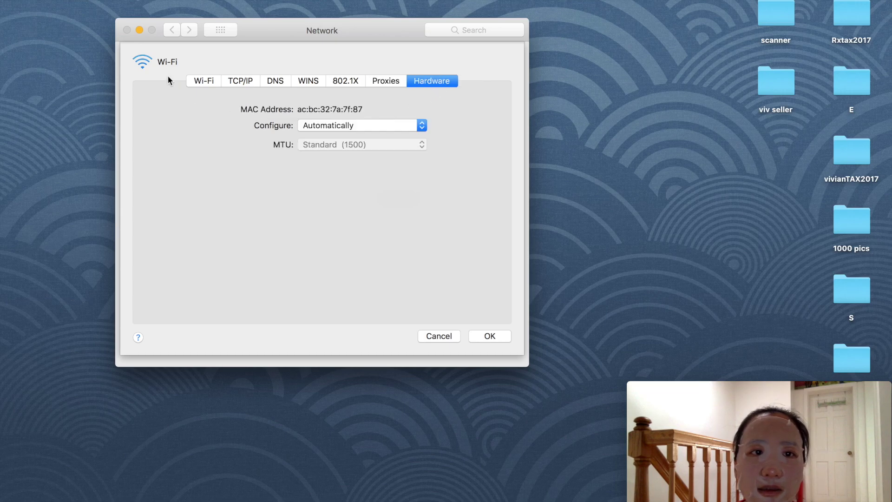
click(196, 80)
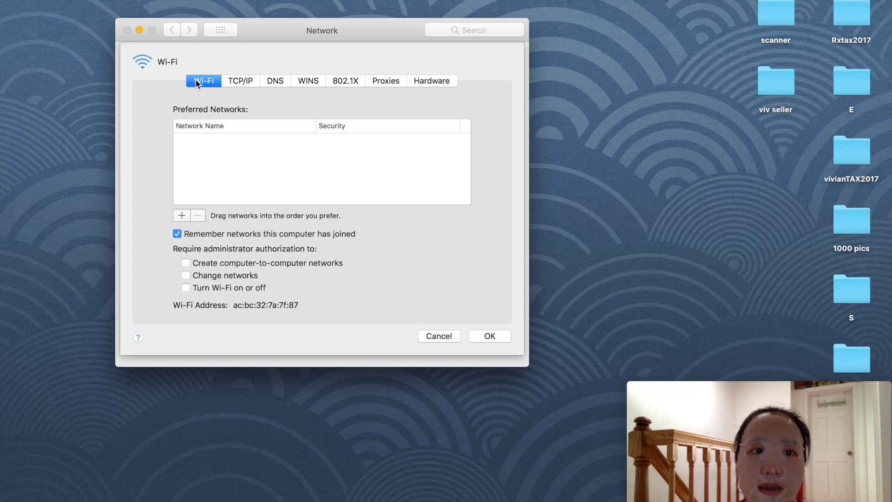
click(498, 335)
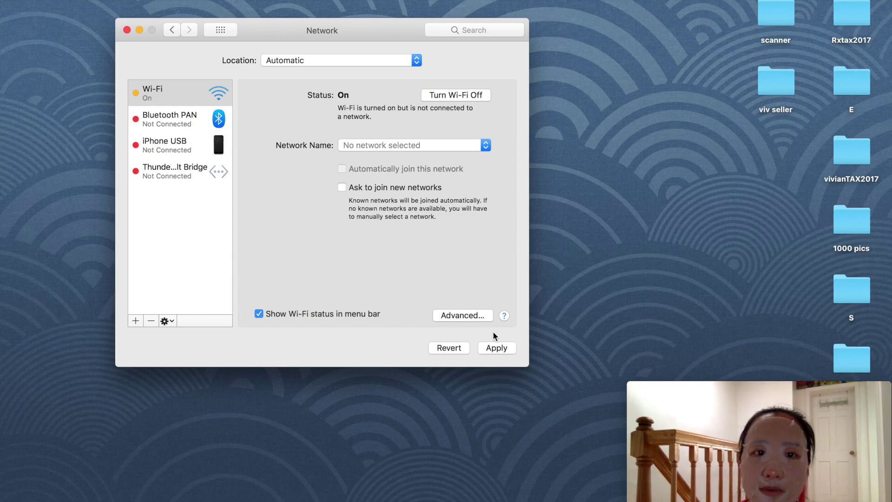
Delete the Wi-Fi service from the Network pane's service list
click(157, 97)
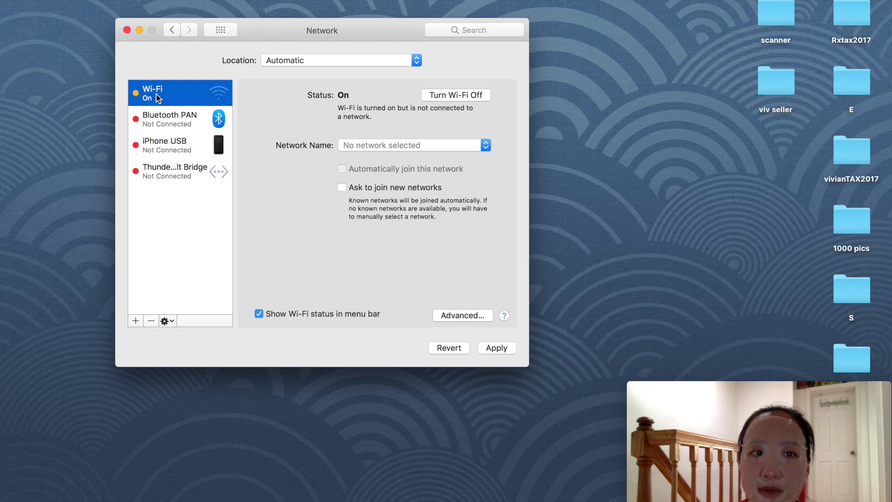
click(151, 321)
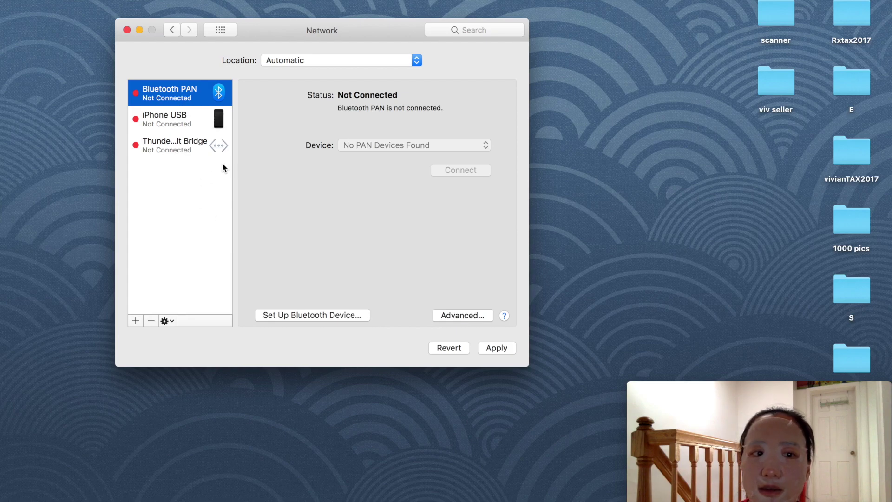
click(170, 318)
click(172, 293)
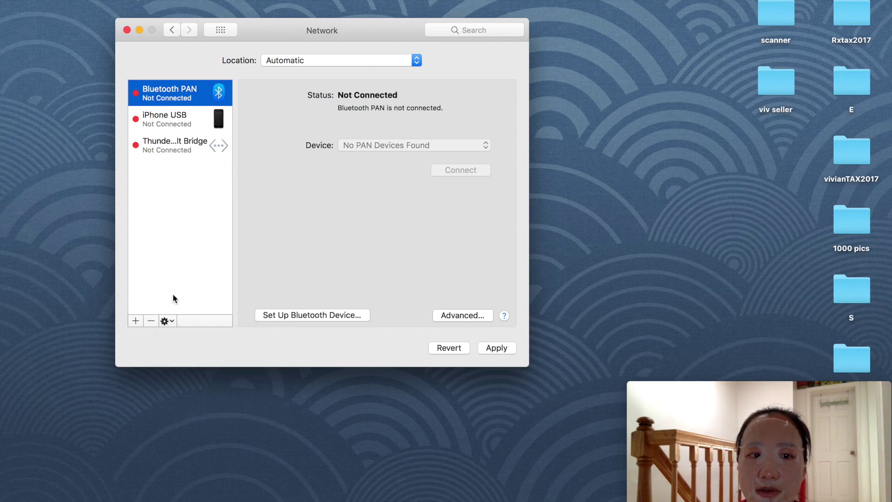
Create a new network service with Wi-Fi as its interface
click(136, 320)
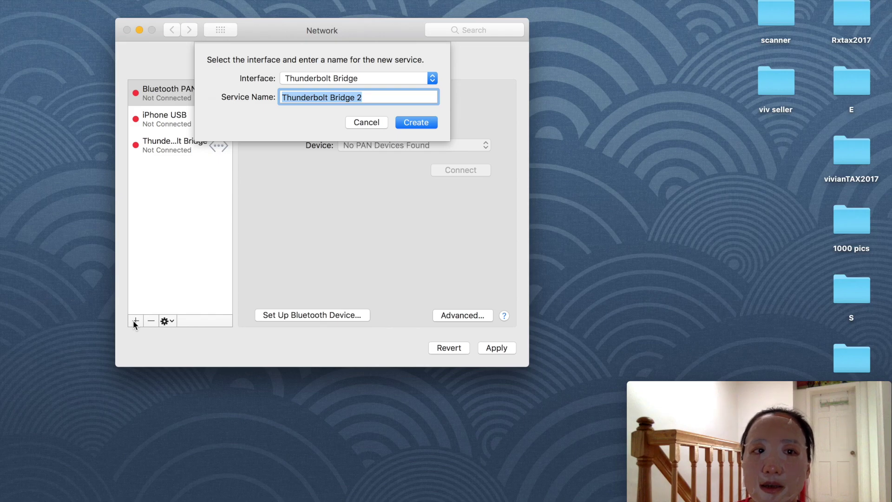
click(367, 80)
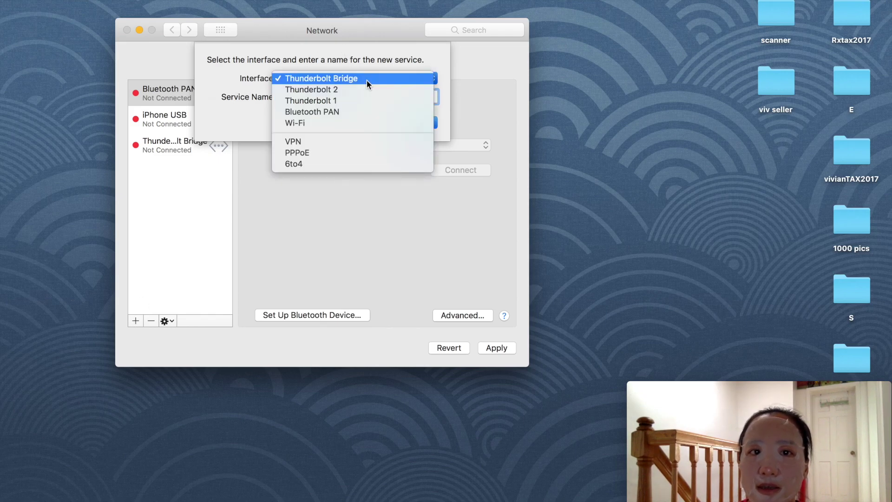
click(361, 121)
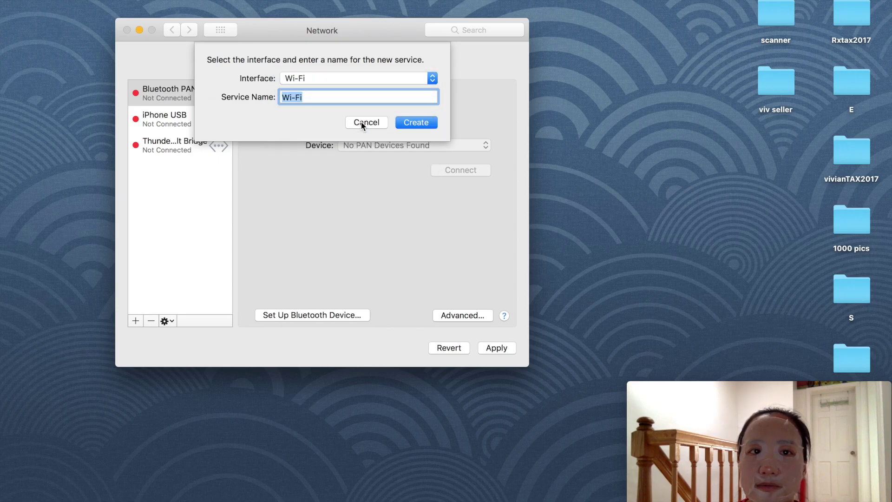
click(416, 122)
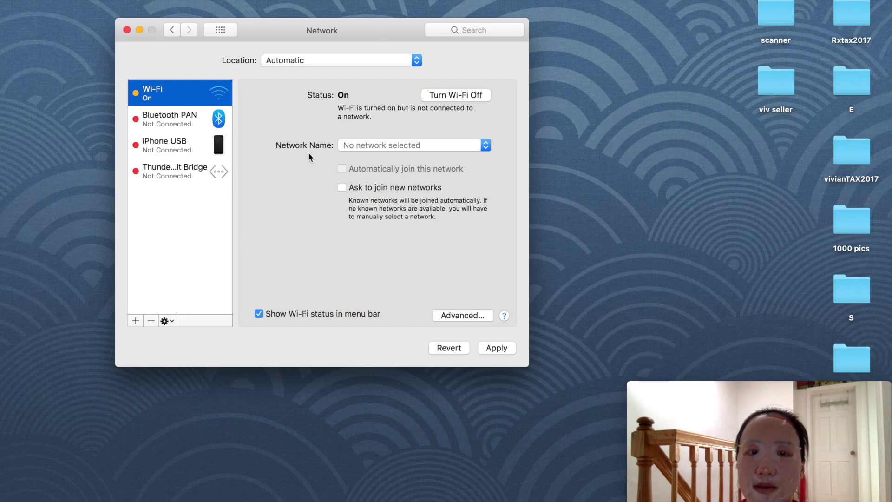
Pick the Million2015io network from the nearby Wi-Fi networks to join it
click(378, 149)
click(382, 147)
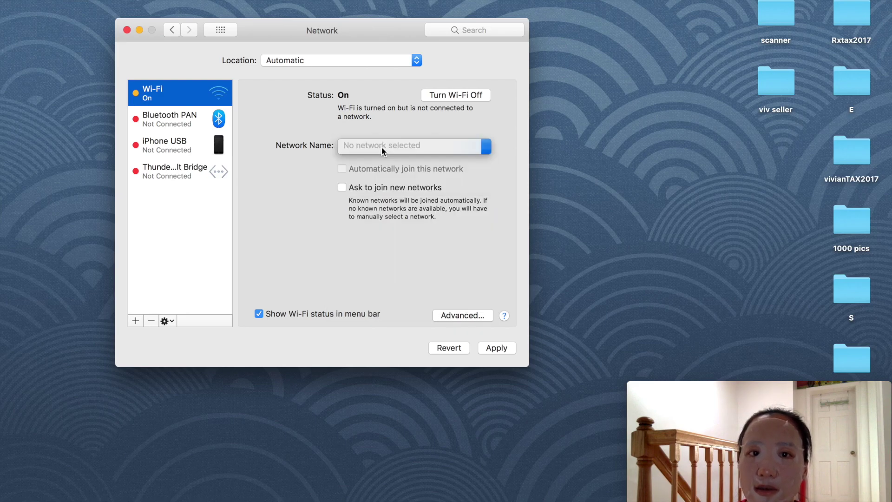
click(382, 148)
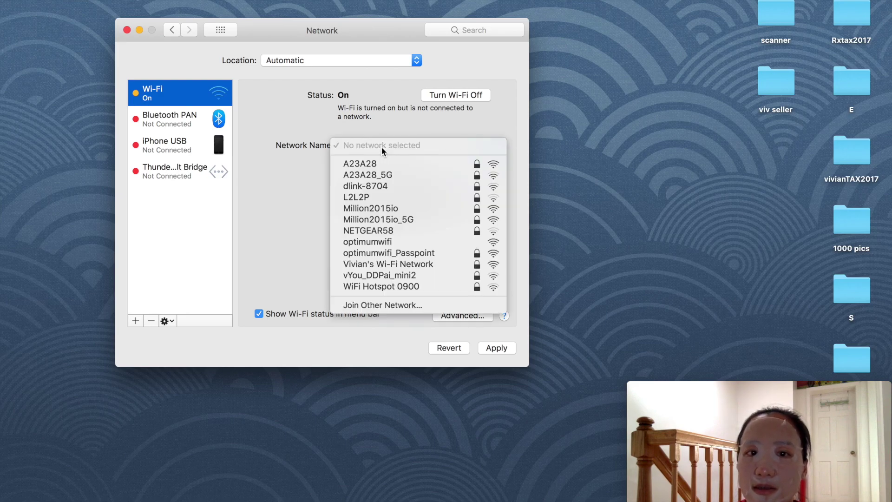
click(385, 210)
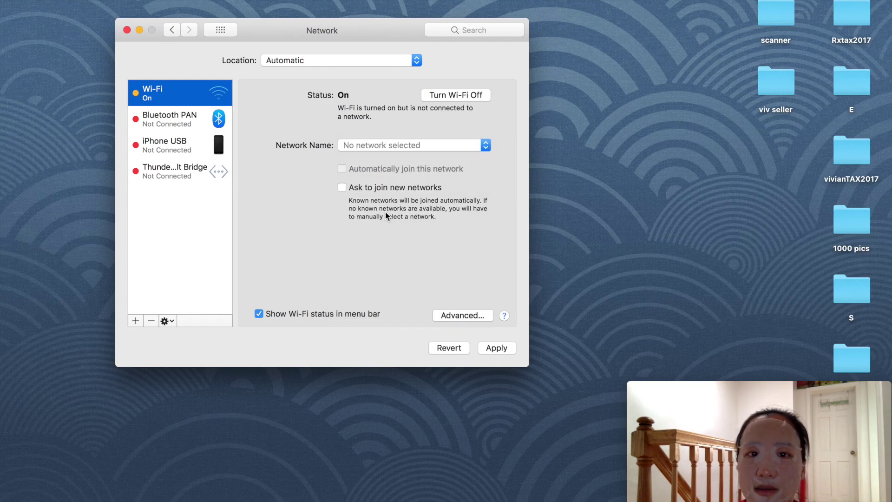
click(382, 144)
click(381, 208)
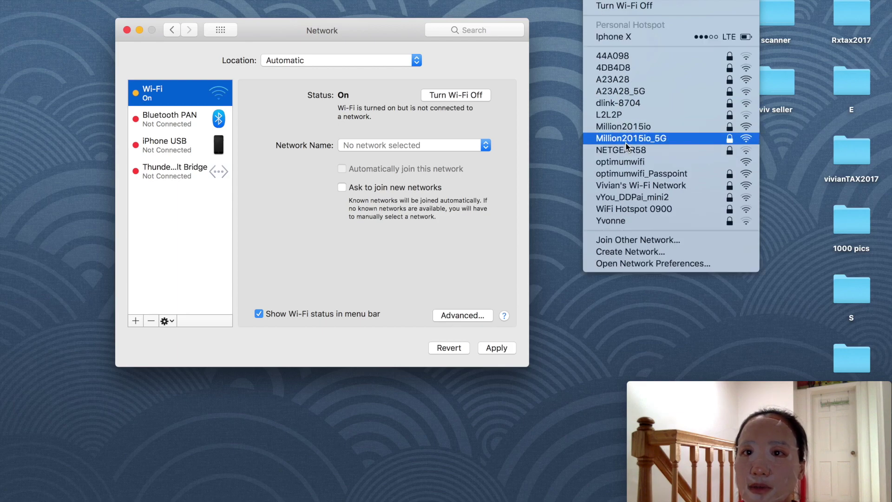
click(630, 127)
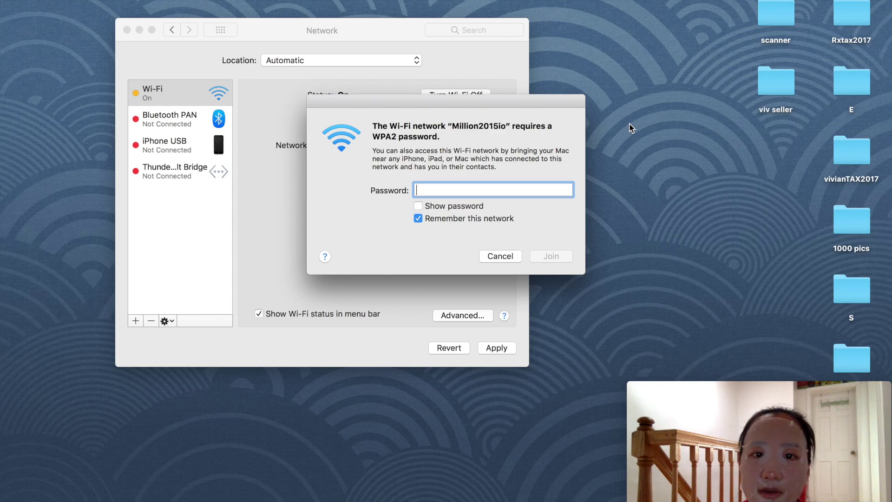
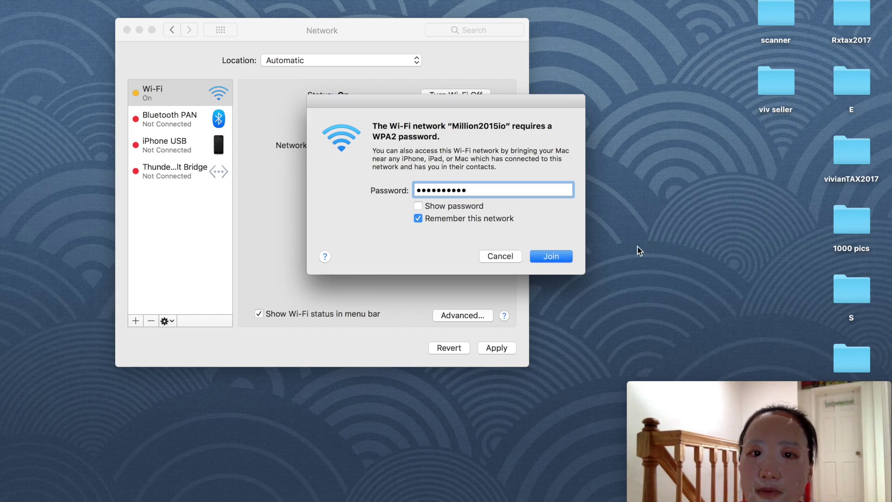
Join Million2015io and renew the DHCP lease to get 192.168.1.14 via router 192.168.1.1
click(551, 256)
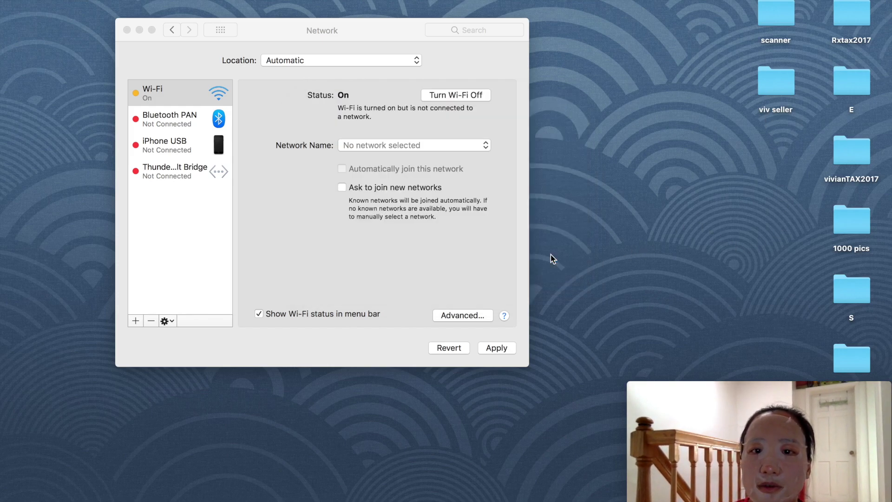
click(462, 293)
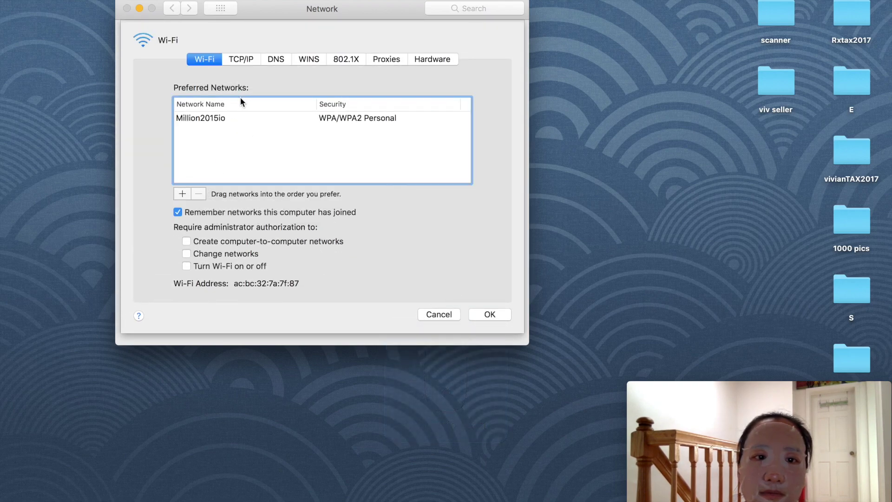
click(270, 62)
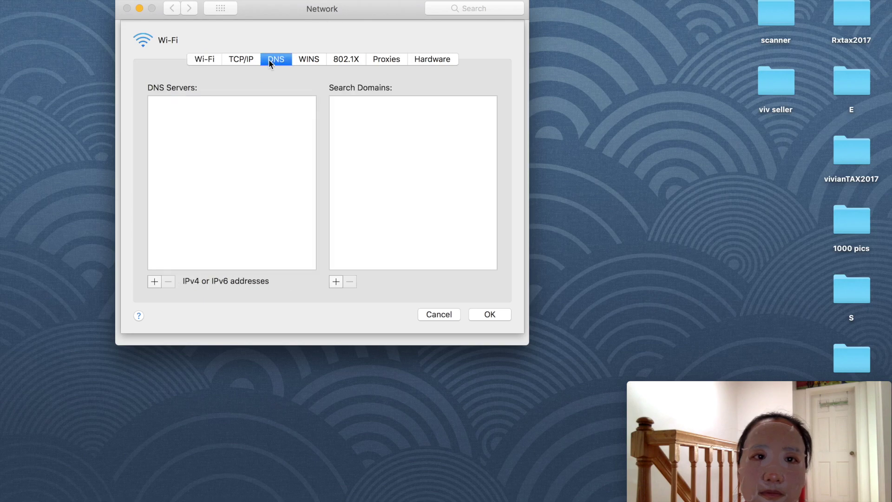
click(236, 59)
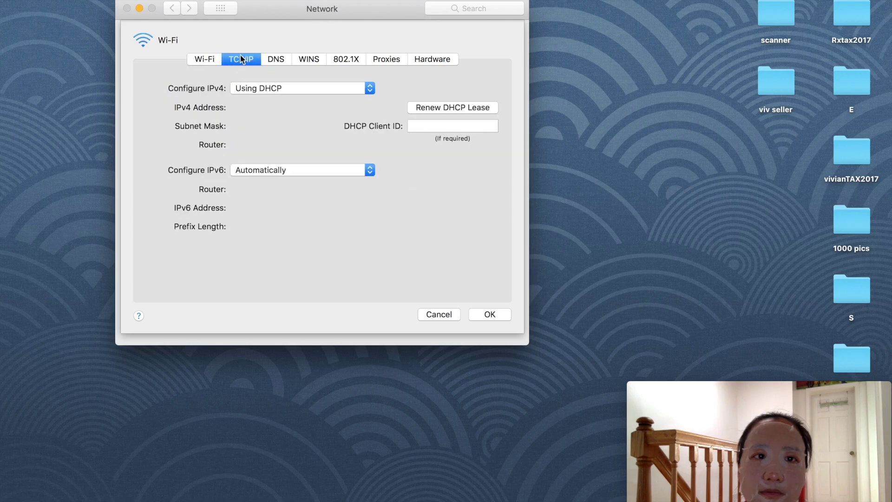
click(459, 107)
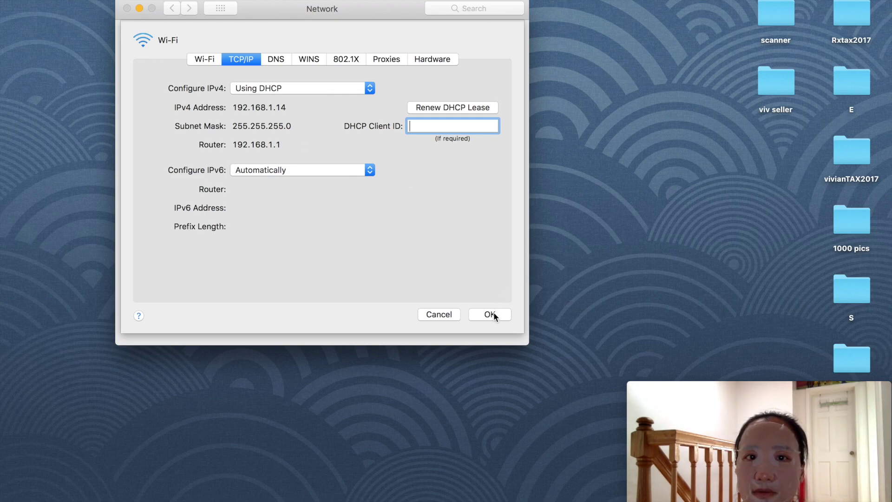
click(493, 314)
Confirm the YouTube video plays, pause it, and switch back to the Network pane
mouse_move(183, 498)
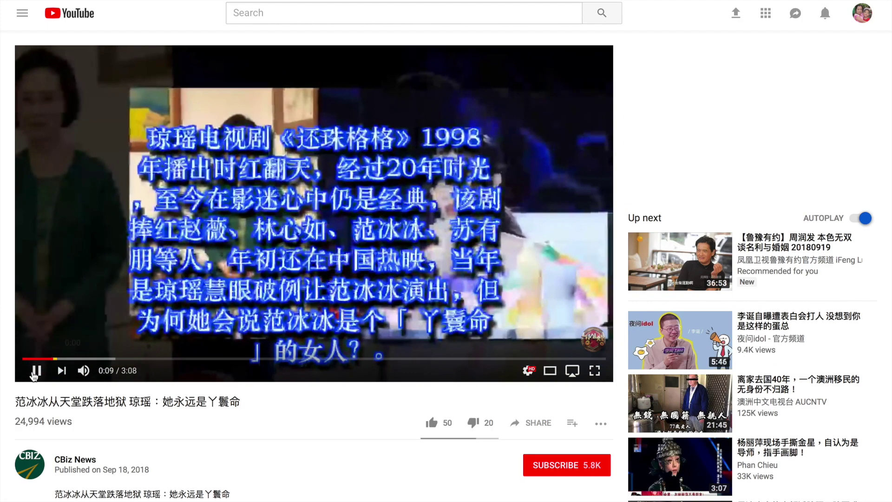
click(35, 376)
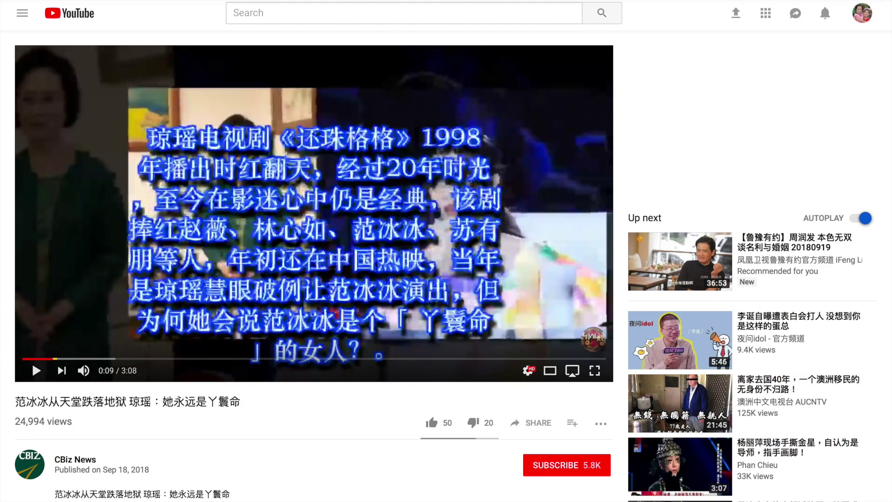
key(ctrl+Left)
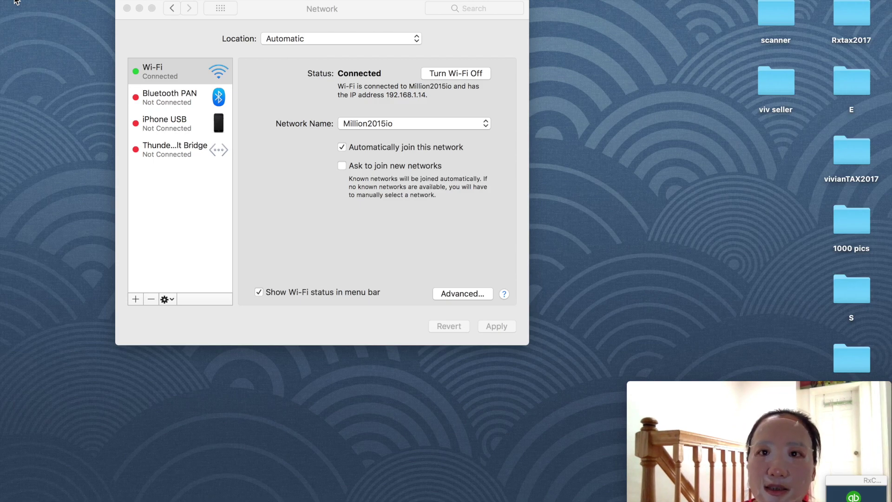
Close the Network window and reopen System Preferences to the Network pane
click(127, 8)
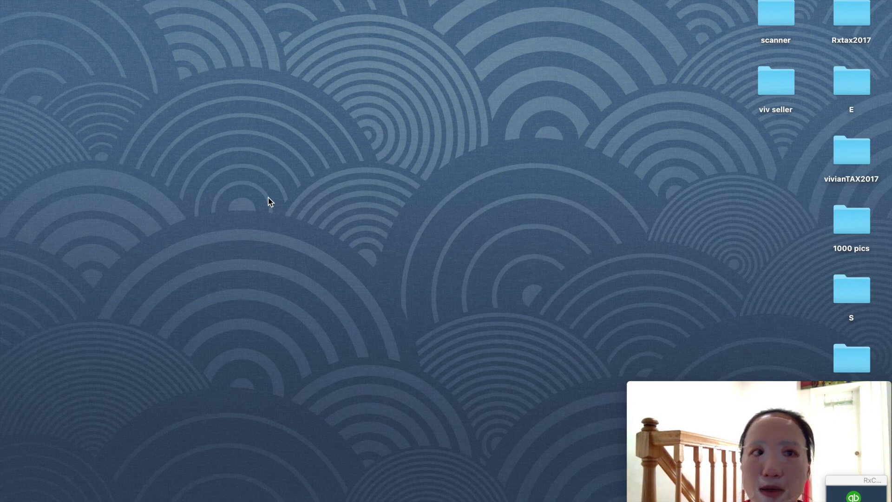
click(11, 1)
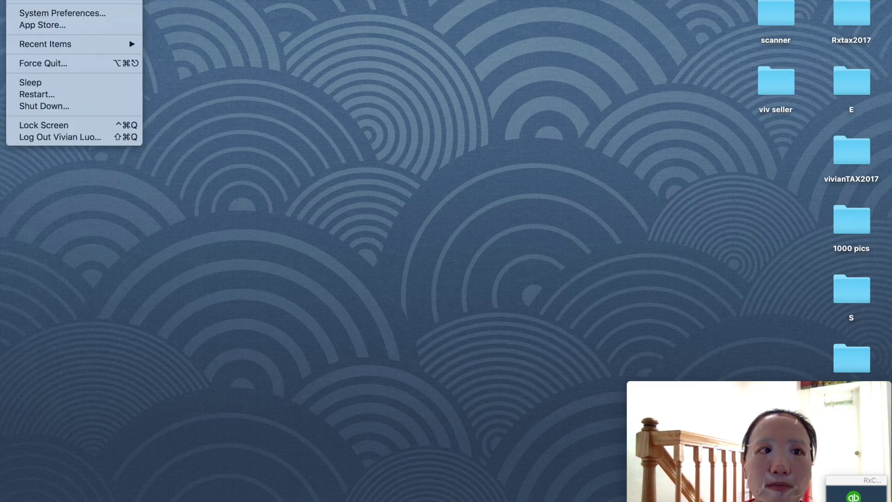
click(36, 14)
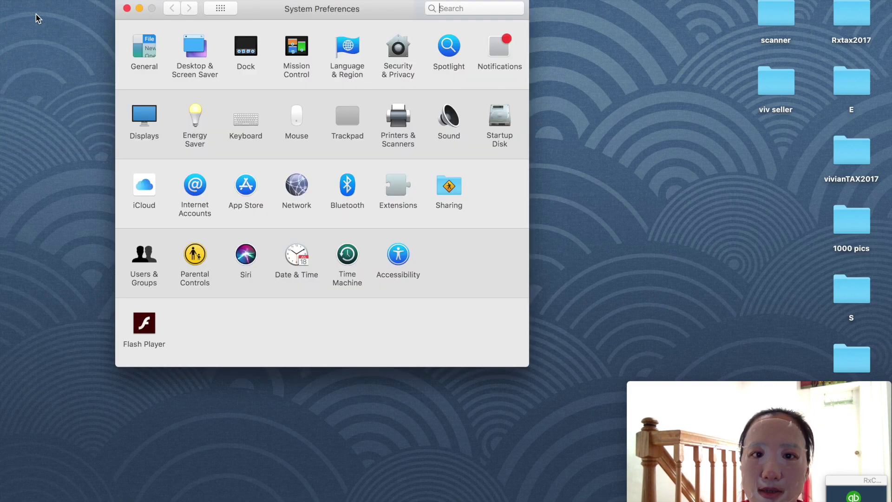
click(293, 185)
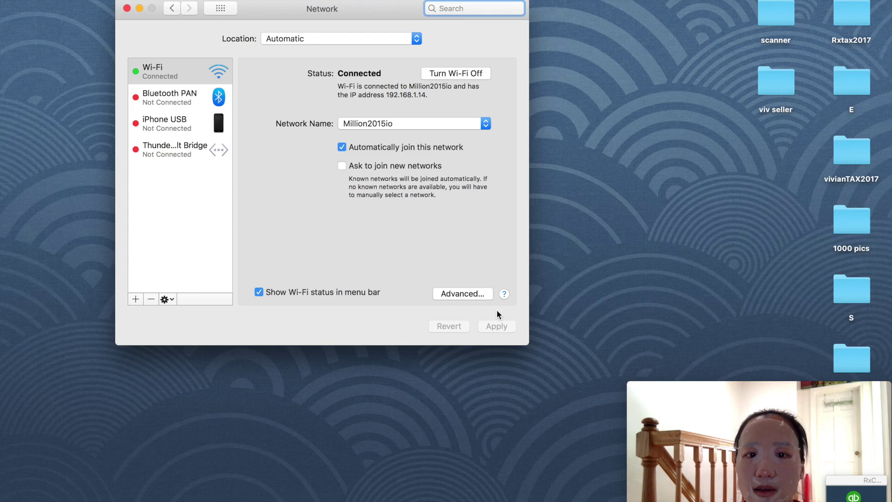
Delete Million2015io from the preferred networks in Wi-Fi Advanced settings
click(484, 294)
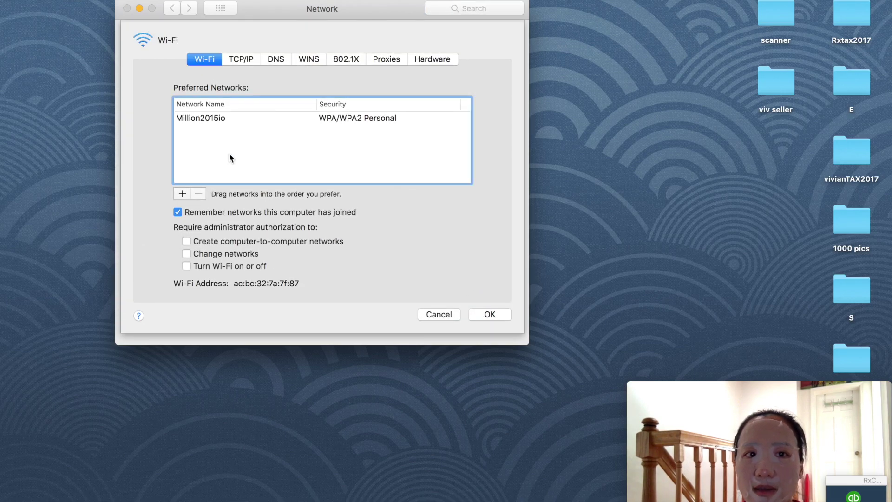
click(220, 117)
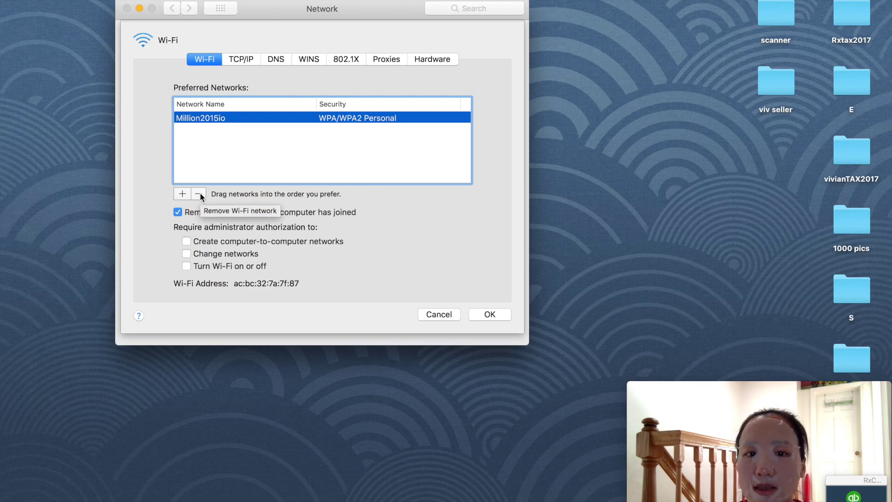
click(490, 313)
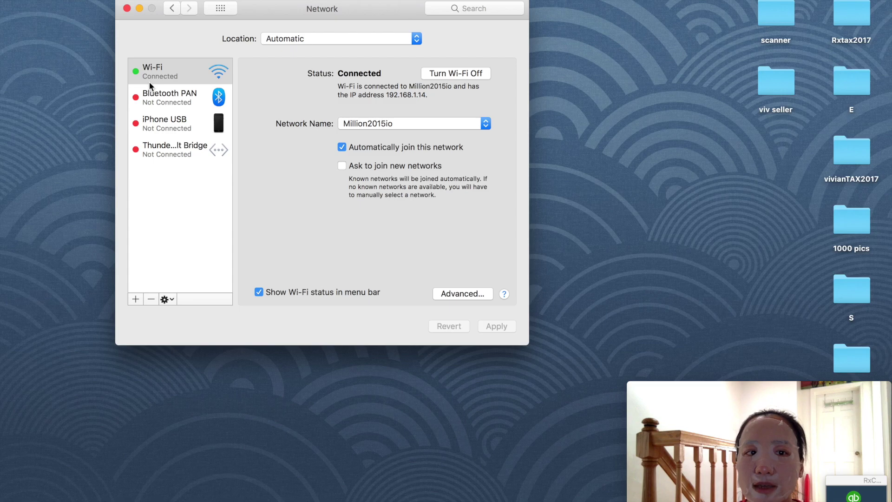
Delete the Wi-Fi service and create a new service using the Wi-Fi interface
click(154, 301)
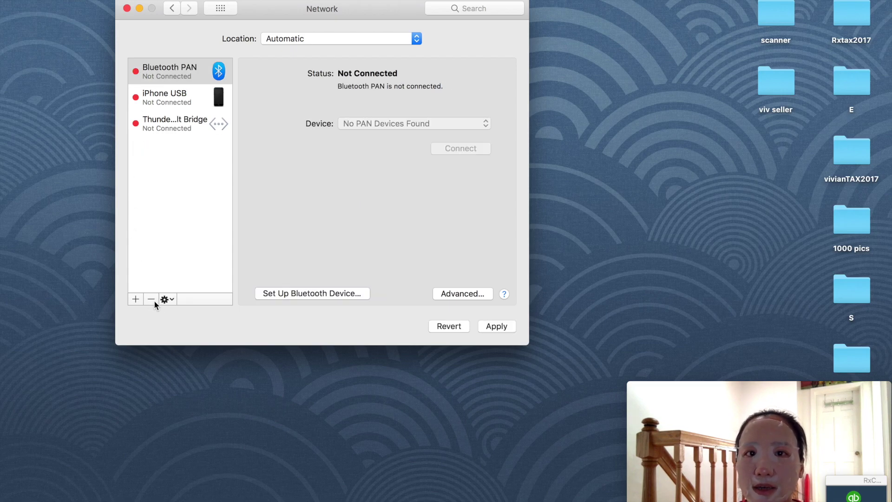
click(136, 298)
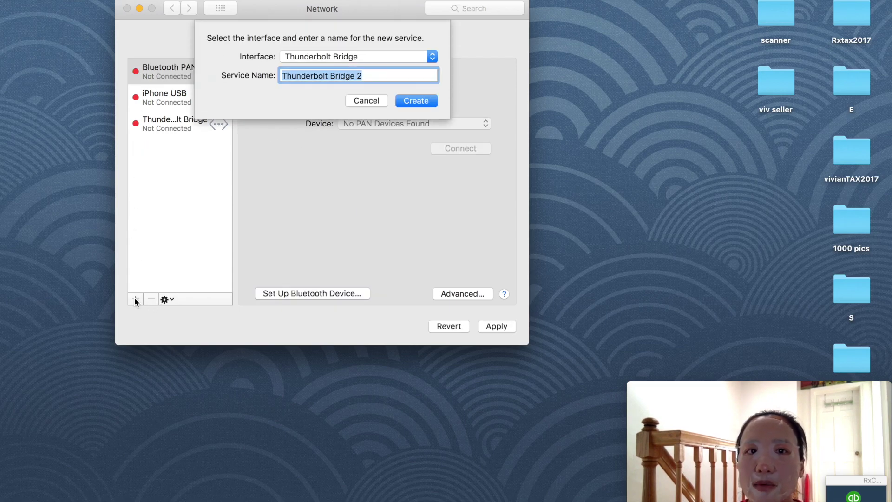
click(381, 58)
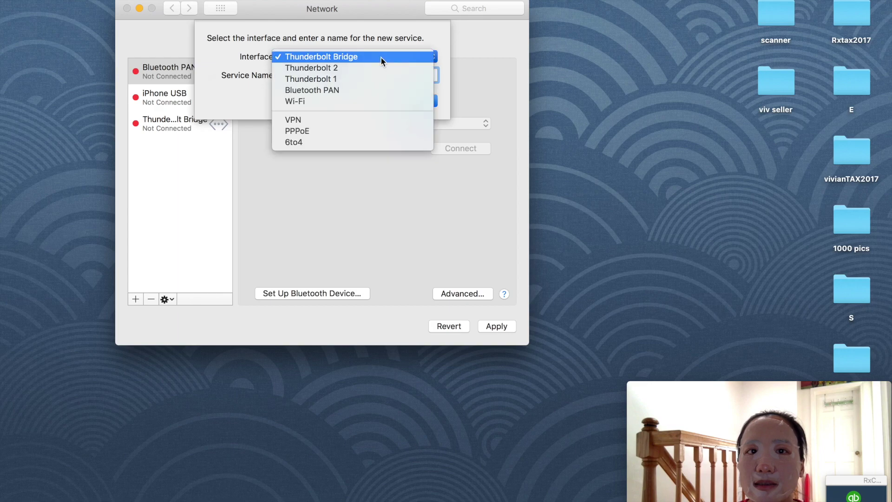
click(335, 101)
click(414, 103)
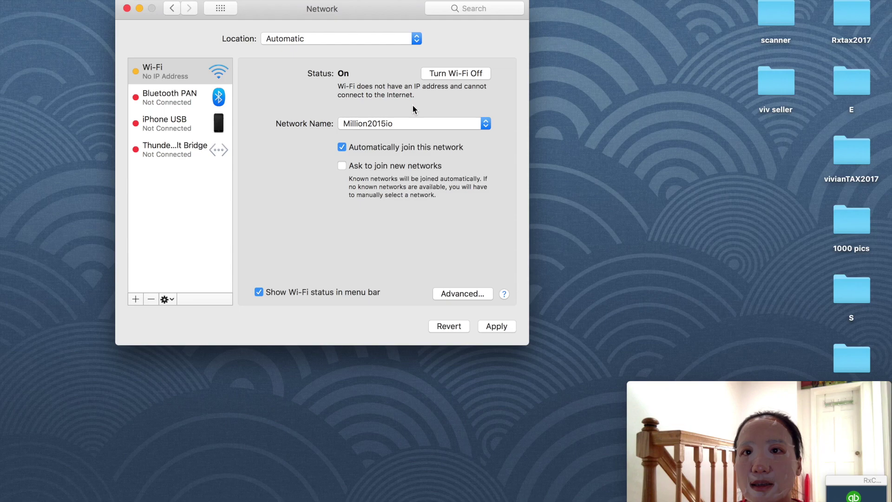
Check the nearby Wi-Fi networks, then close Network and apply the pending changes
click(591, 0)
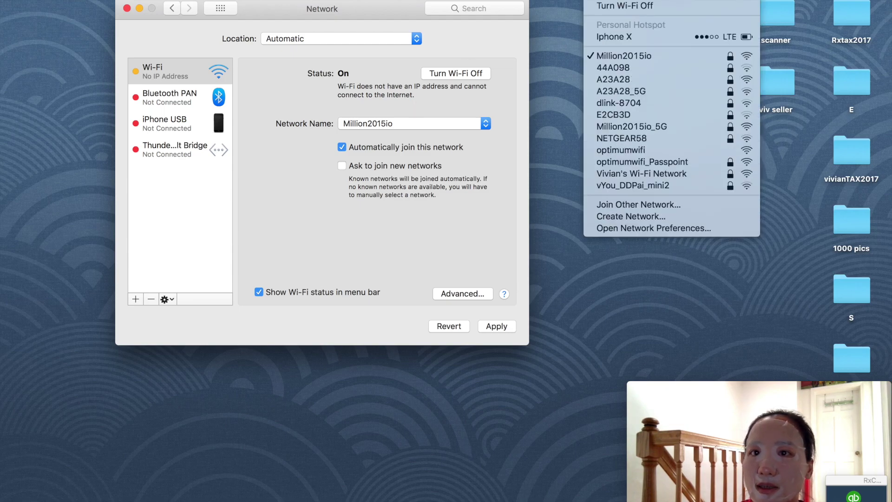
click(553, 87)
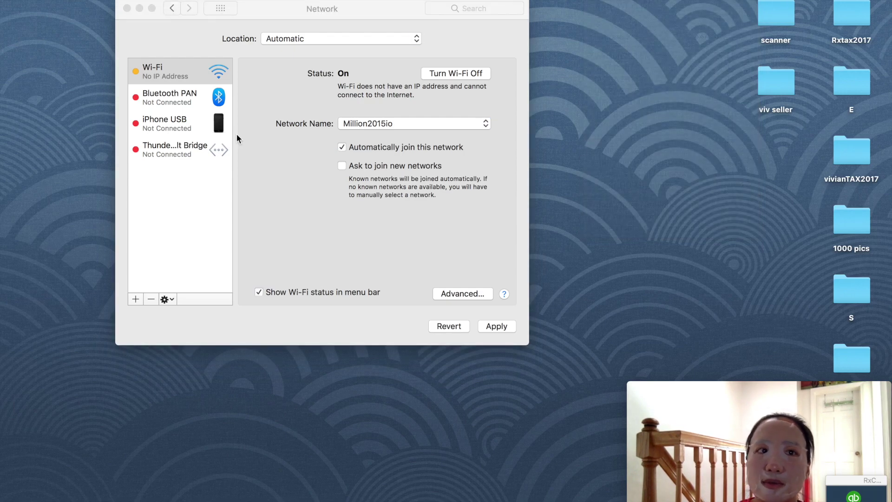
click(126, 9)
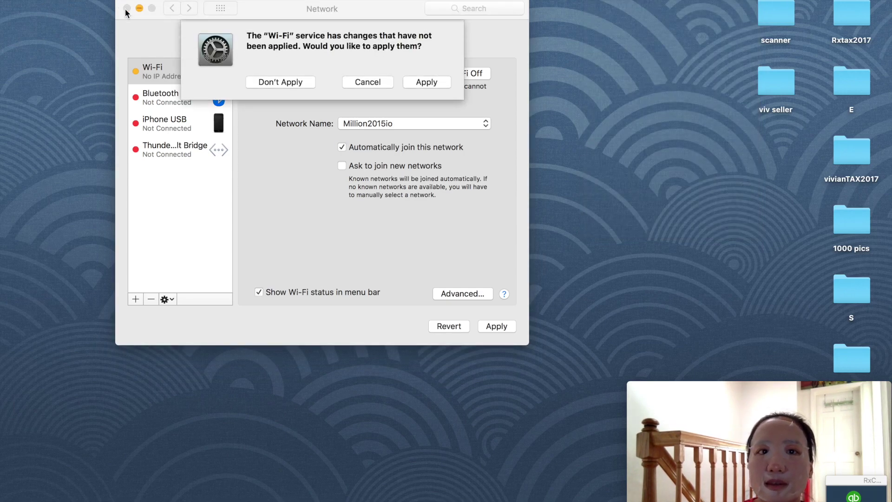
click(440, 83)
click(438, 83)
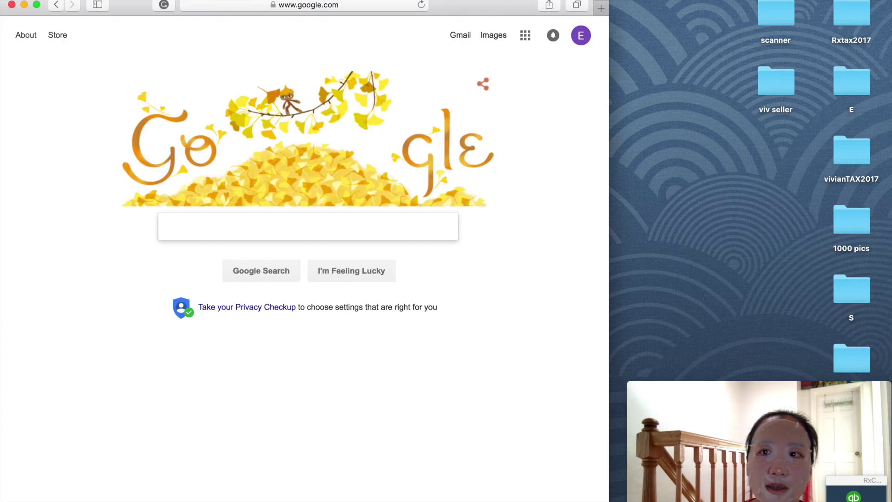
Switch the Safari window showing google.com to full screen and back
click(36, 5)
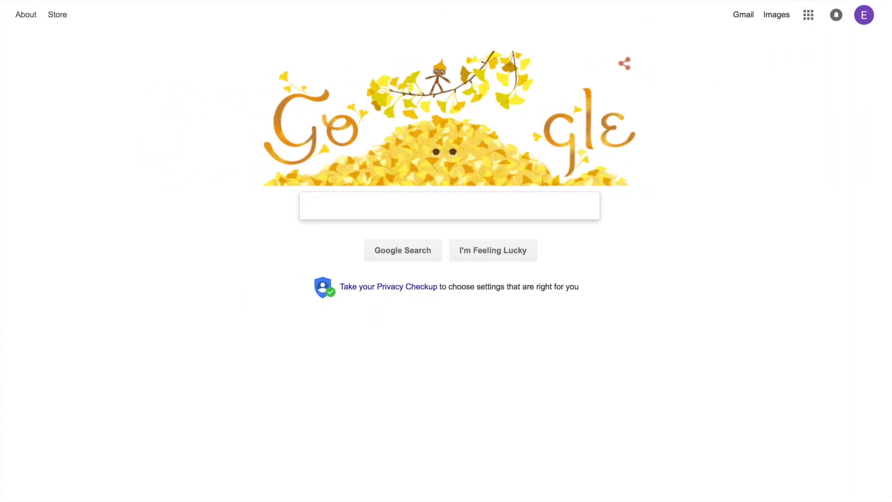
click(39, 3)
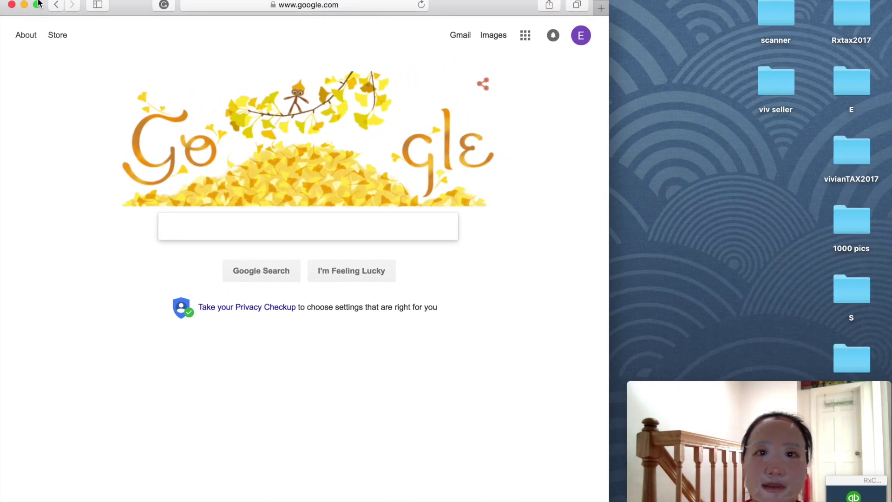